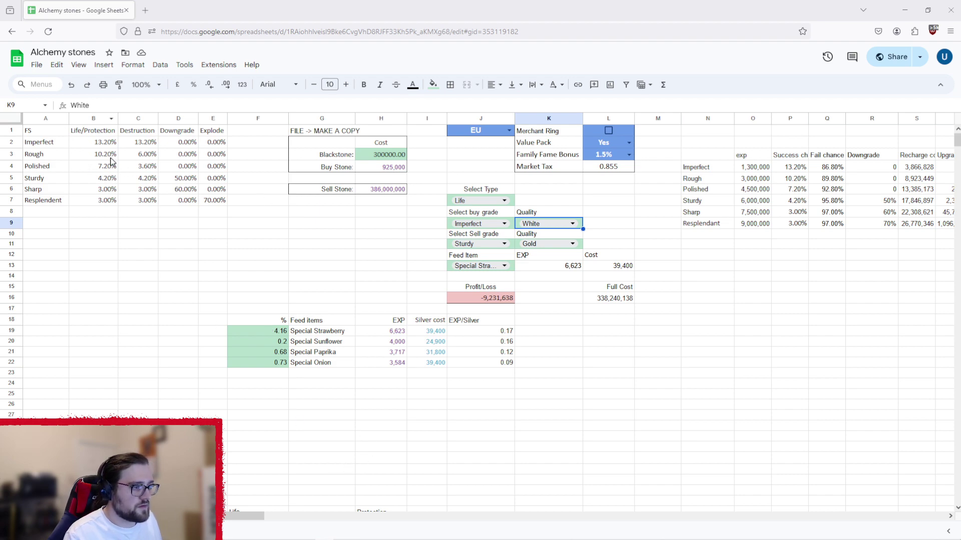
Set the Blackstone cost to 240000.
double_click(377, 158)
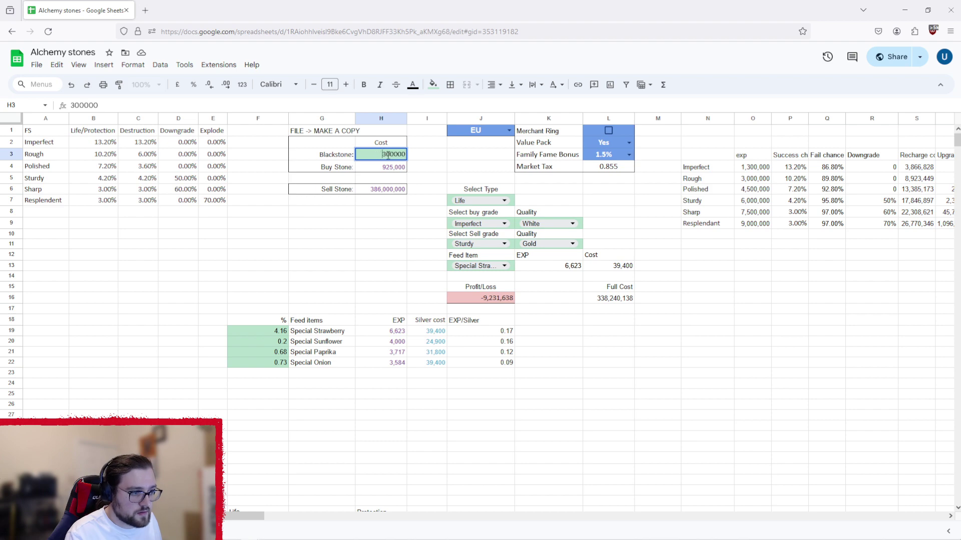
double_click(388, 156)
left_click_drag(383, 155, 390, 154)
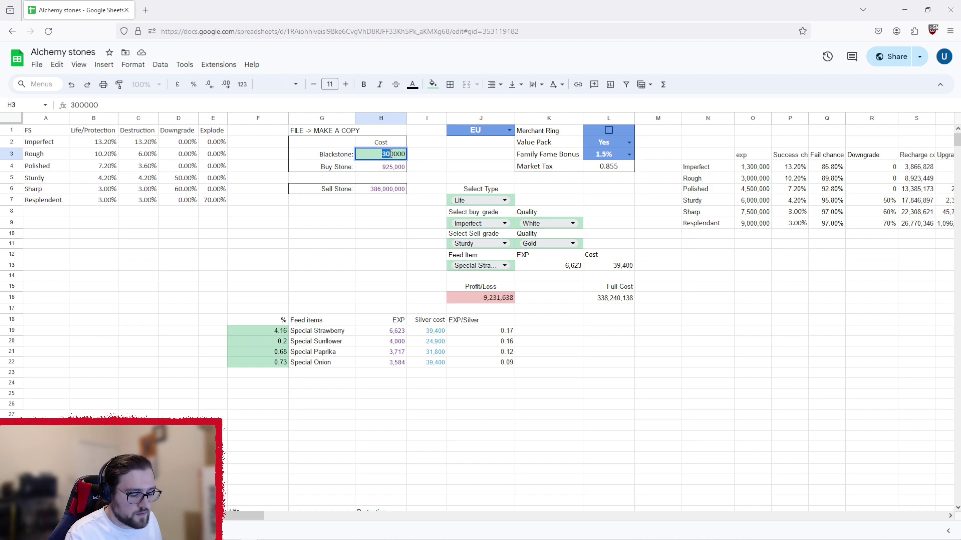
type("24")
key("Return")
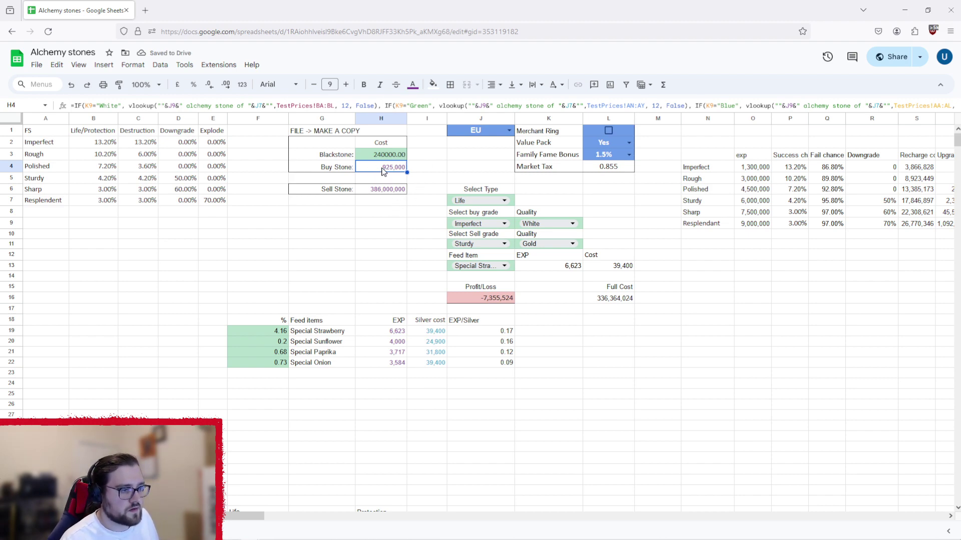
Set the buy grade to Rough and try the sell grade as Sharp, settling on Polished.
left_click(488, 226)
left_click(483, 254)
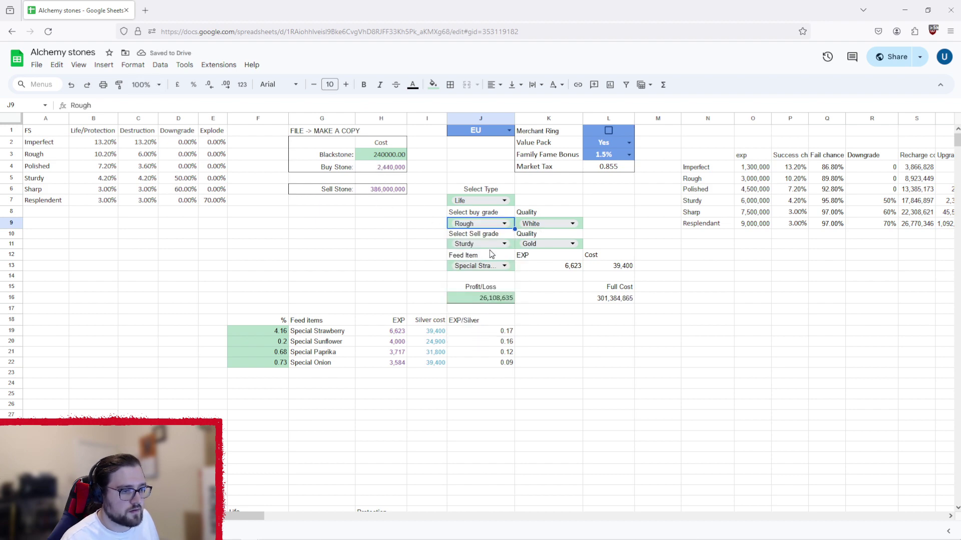
left_click(473, 245)
left_click(462, 322)
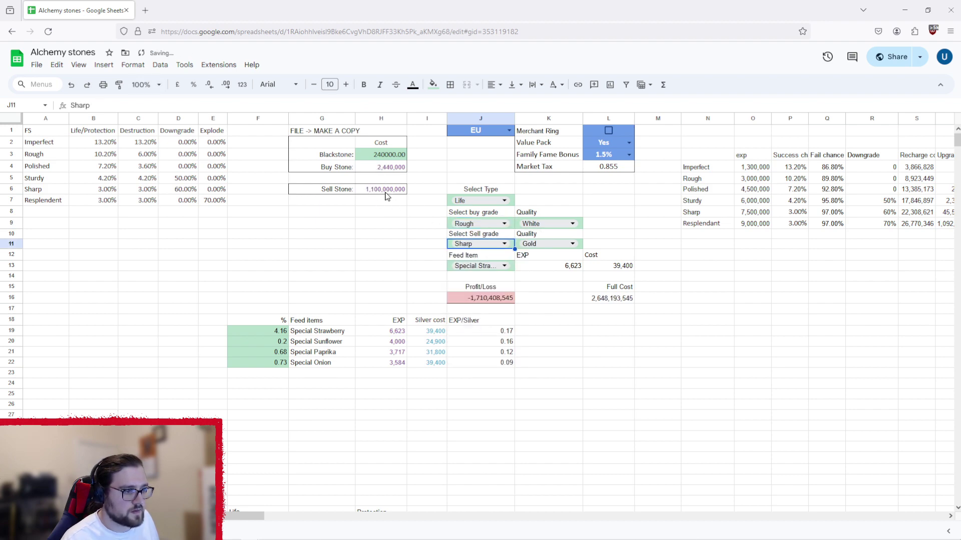
left_click(488, 245)
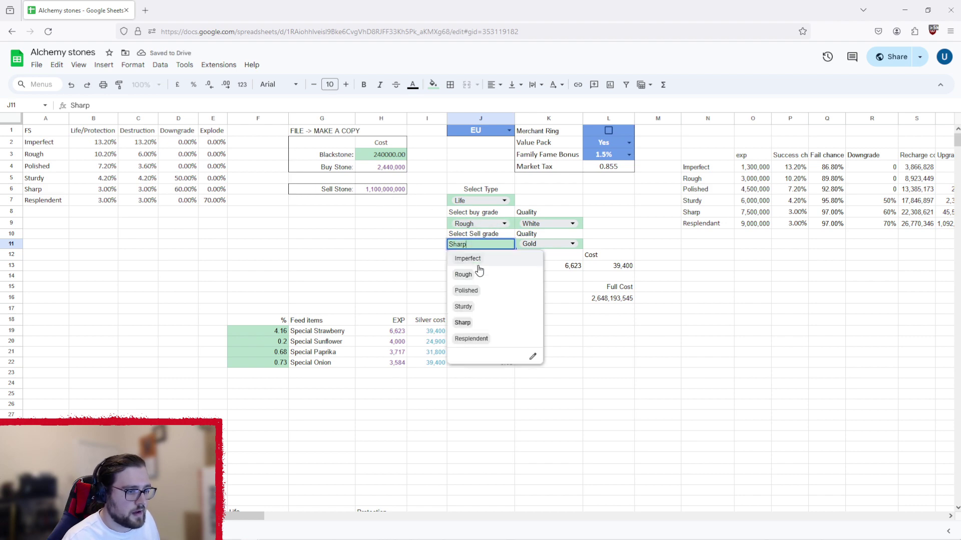
left_click(482, 296)
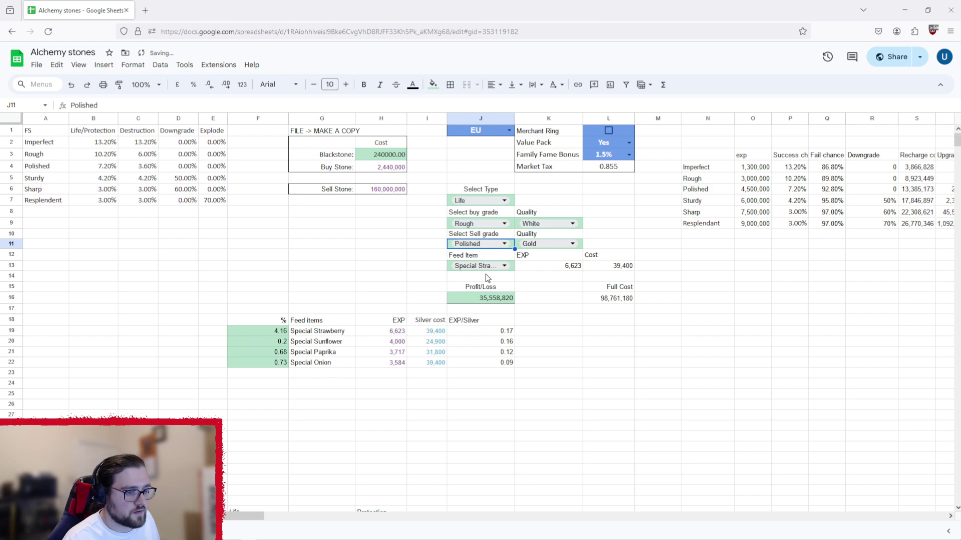
Review the region choices, the Merchant Ring and Value Pack settings, and the Family Fame Bonus options.
left_click(477, 130)
left_click(509, 131)
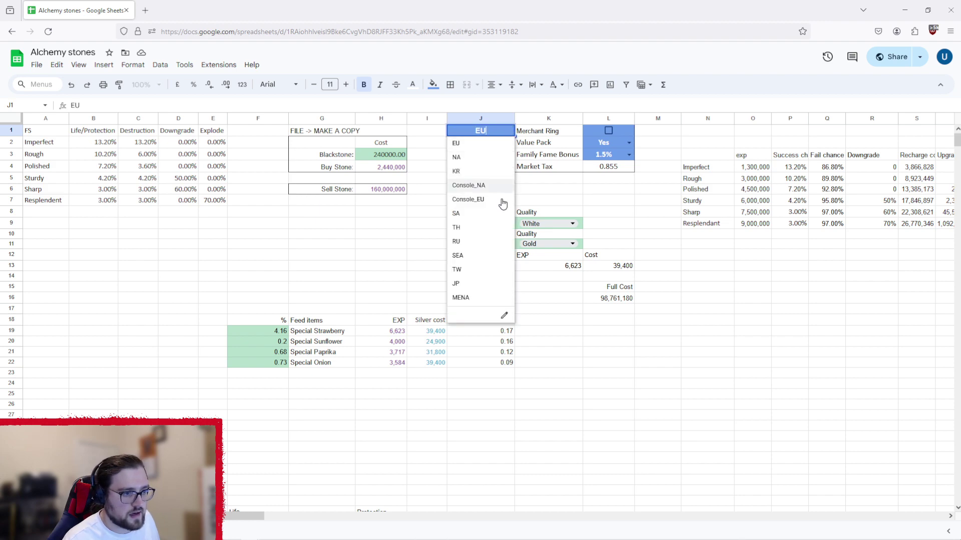
left_click(651, 134)
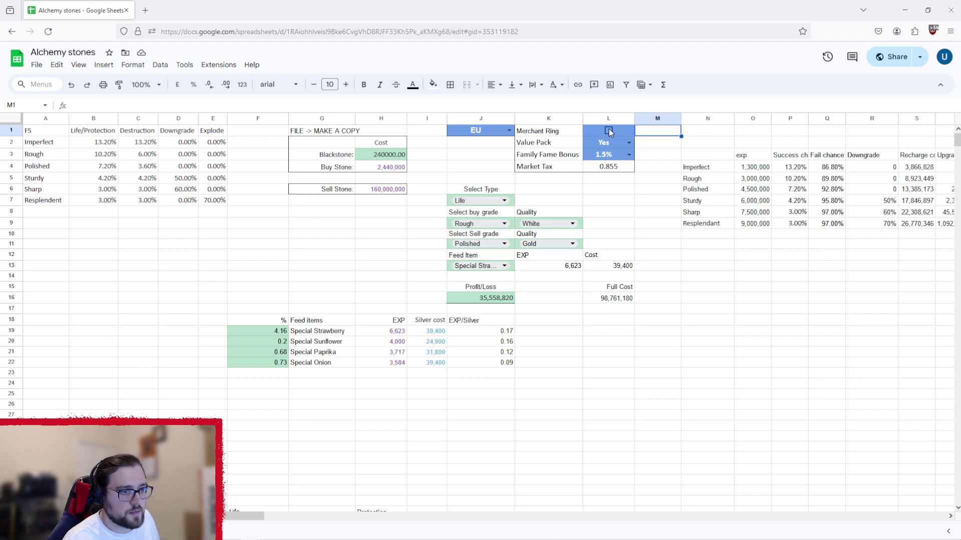
left_click(608, 131)
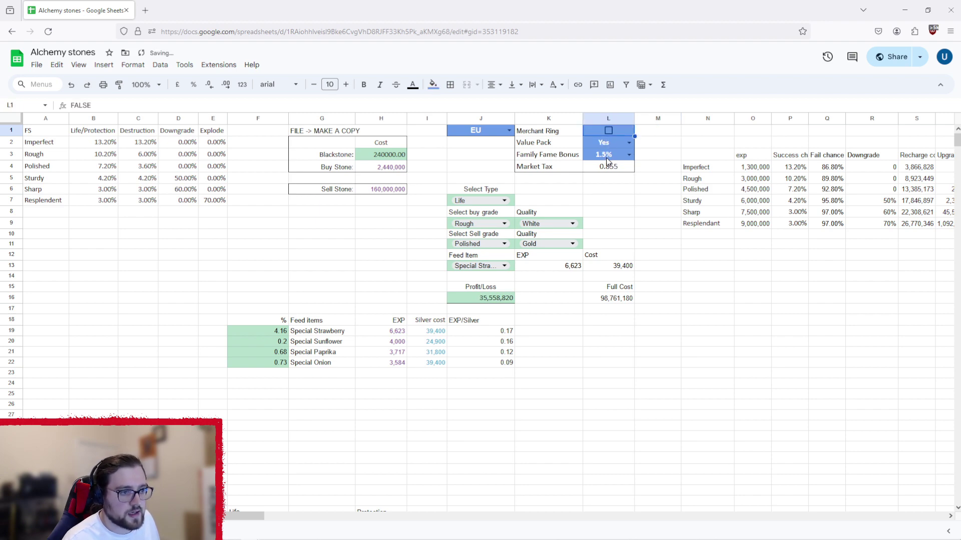
left_click(628, 145)
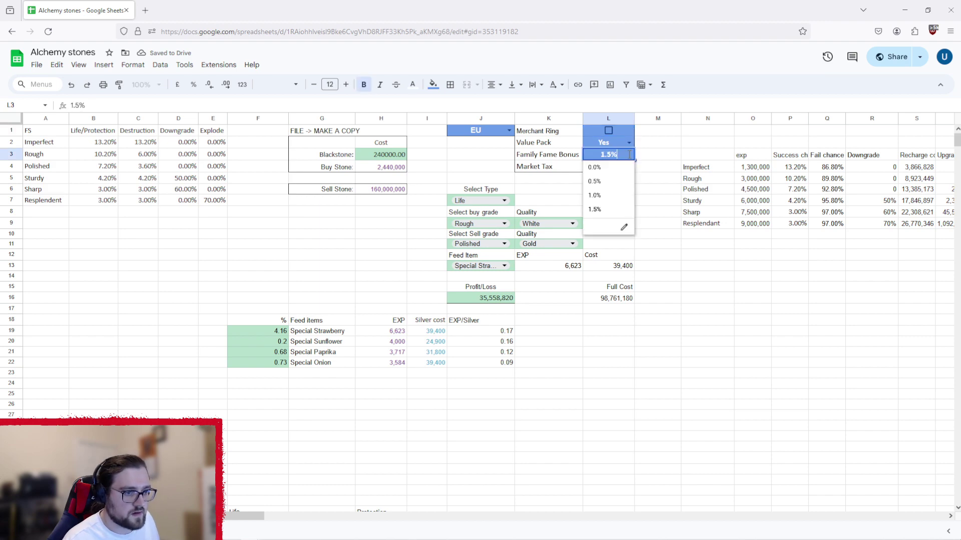
left_click(648, 155)
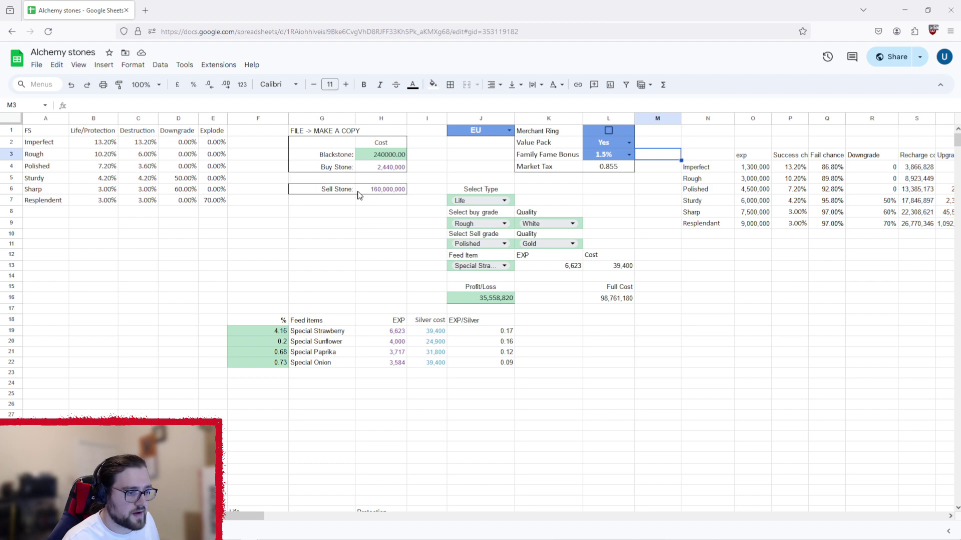
Examine the feed item percentages, the stone type options and the feed items table with its source data below.
left_click(265, 332)
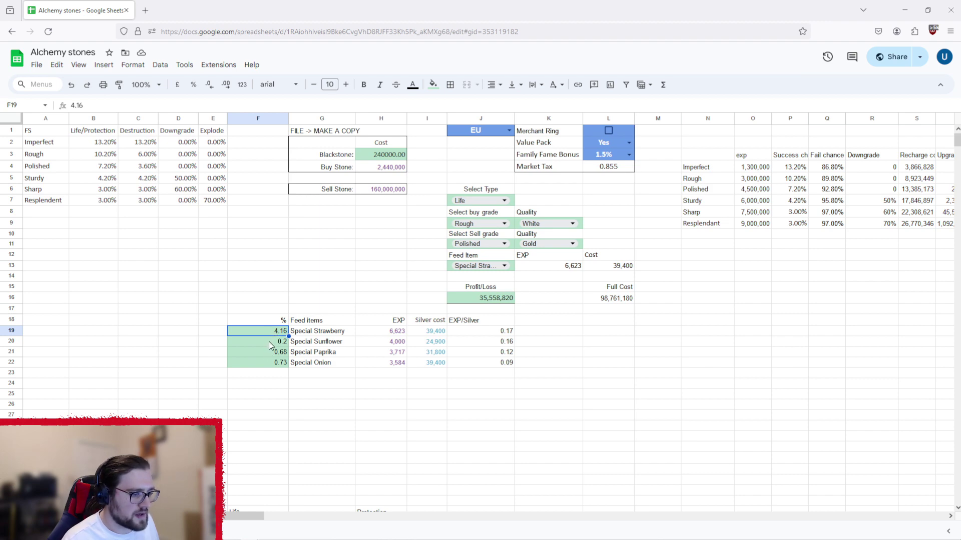
left_click(270, 345)
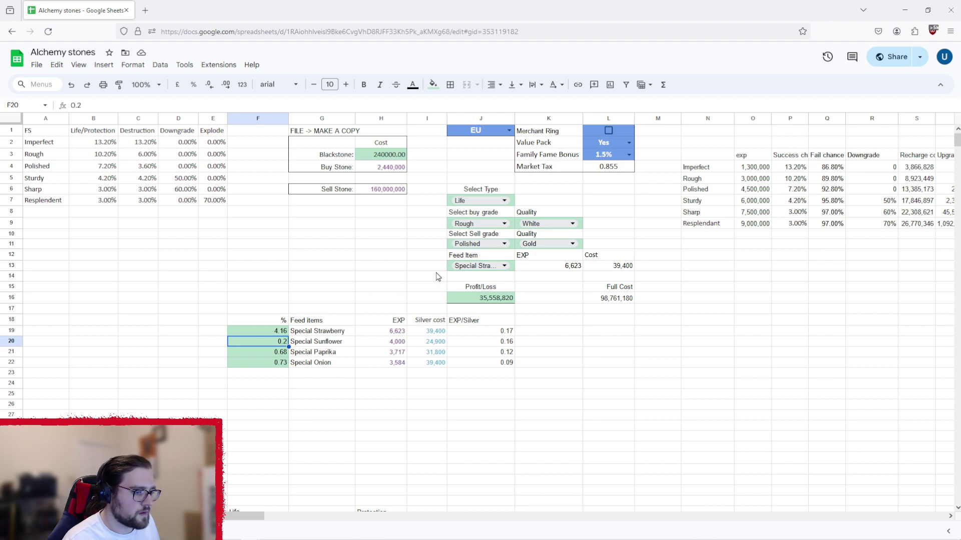
left_click(501, 200)
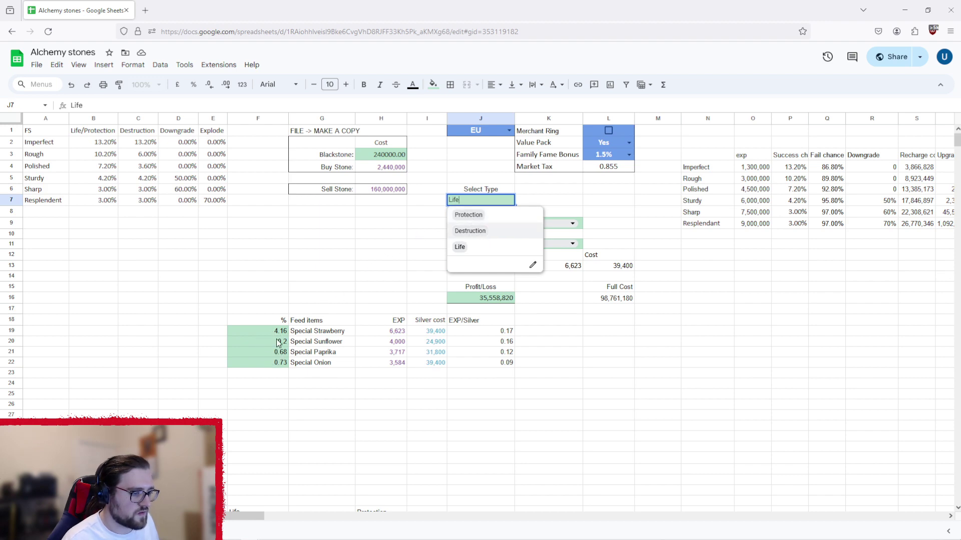
left_click(325, 299)
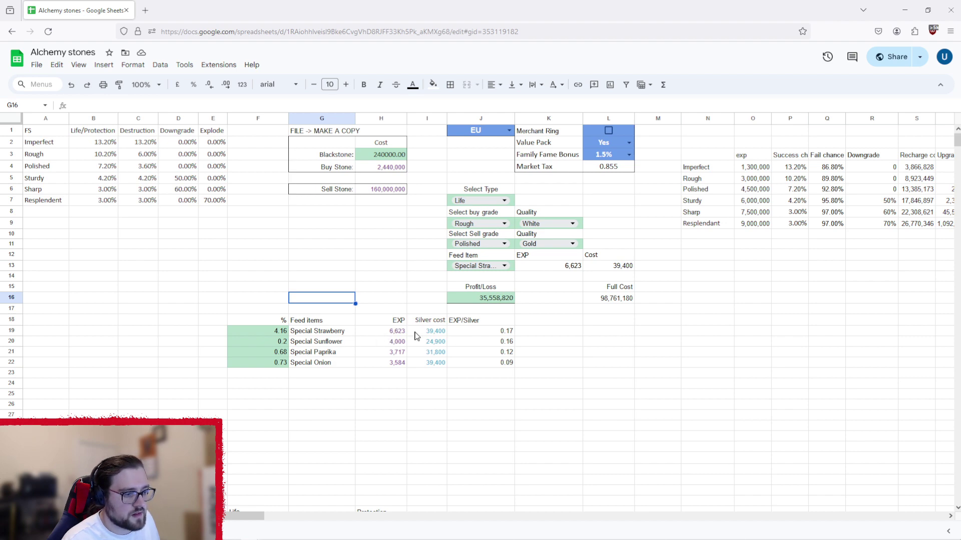
scroll(380, 387, "down", 3)
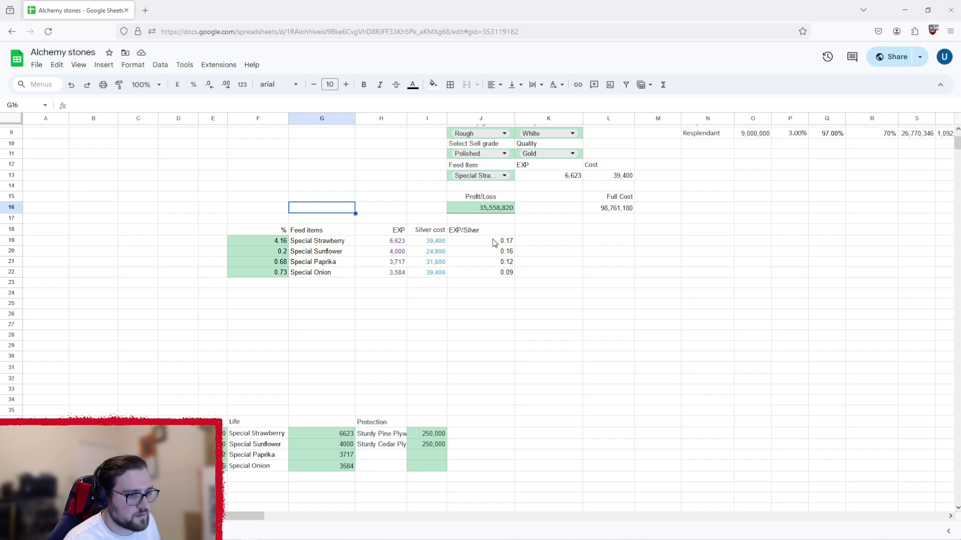
scroll(493, 281, "up", 3)
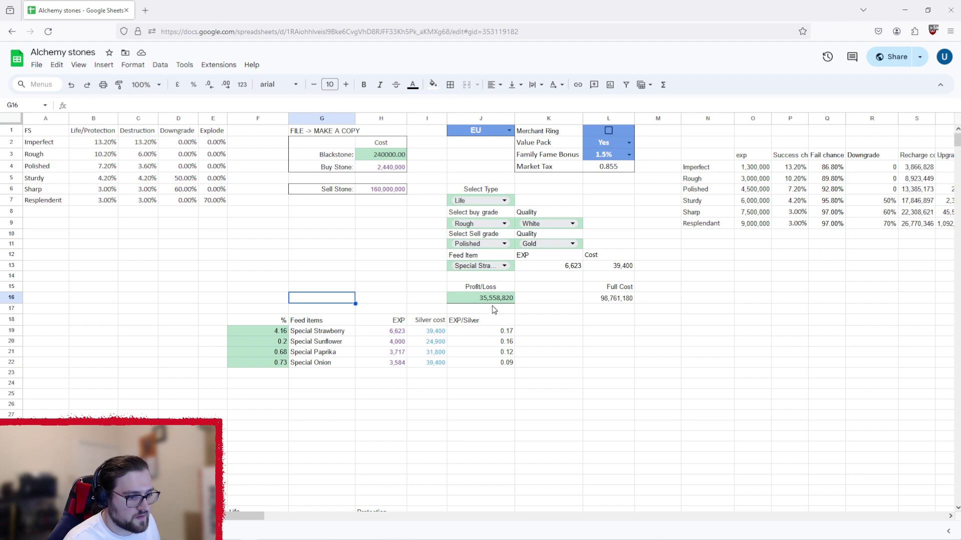
Switch the feed item to Special Sunflower for comparison, restore Special Strawberry, and check the Full Cost.
left_click(491, 267)
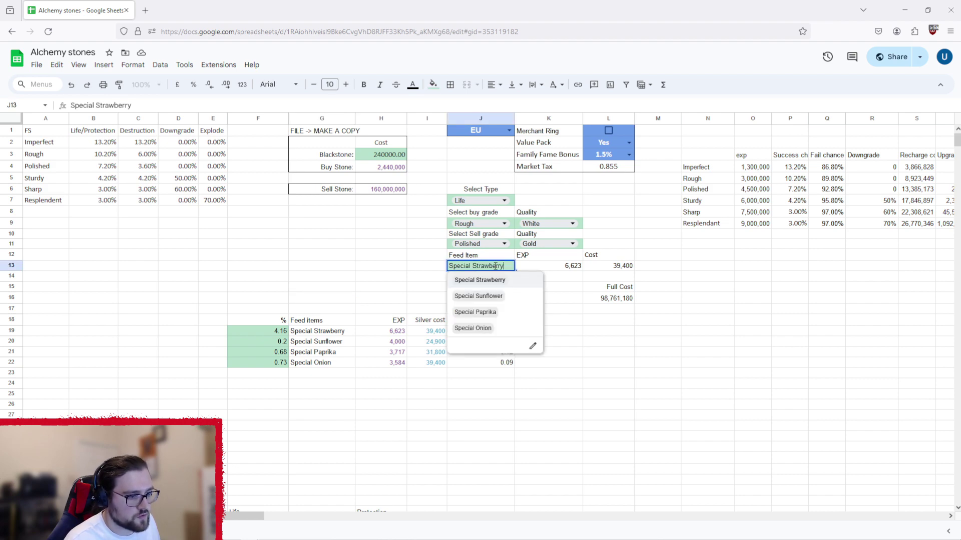
left_click(487, 299)
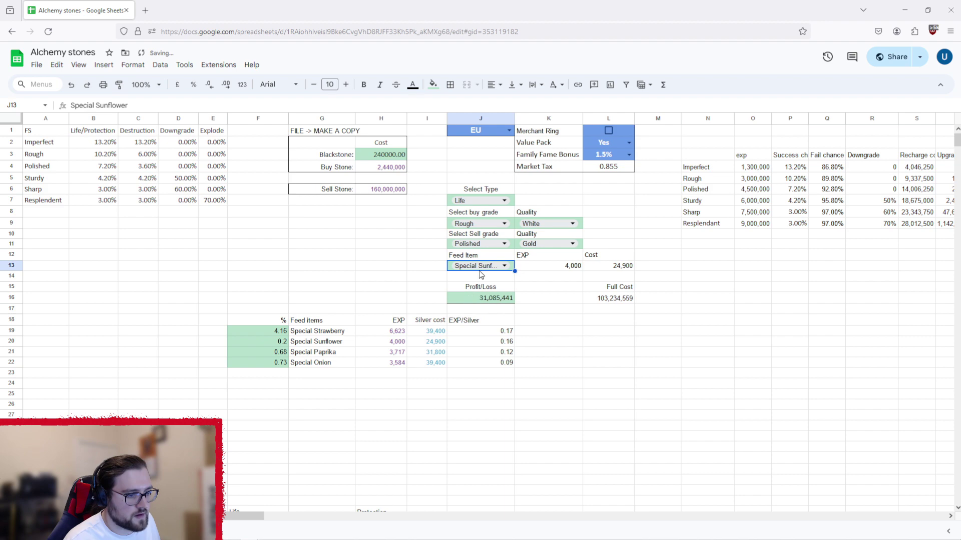
left_click(479, 270)
left_click(480, 285)
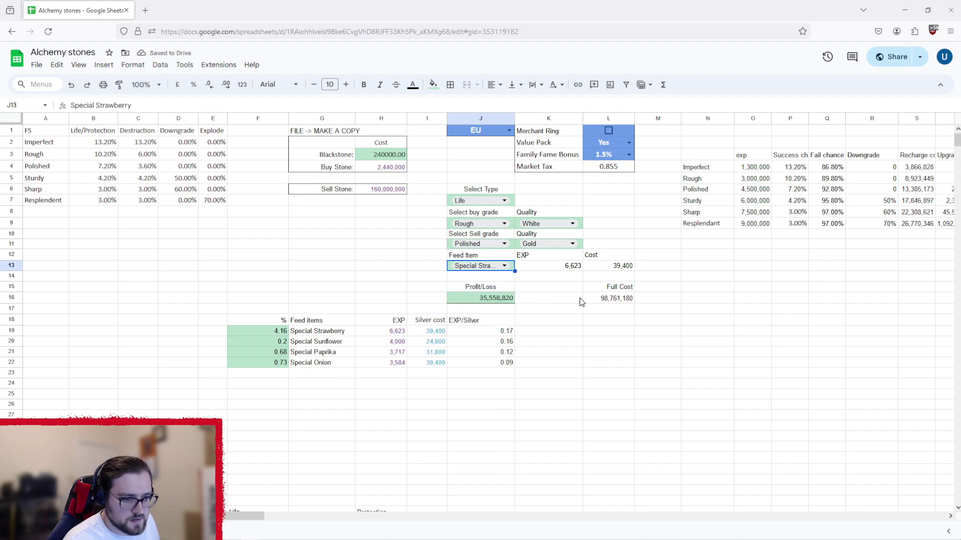
left_click(599, 301)
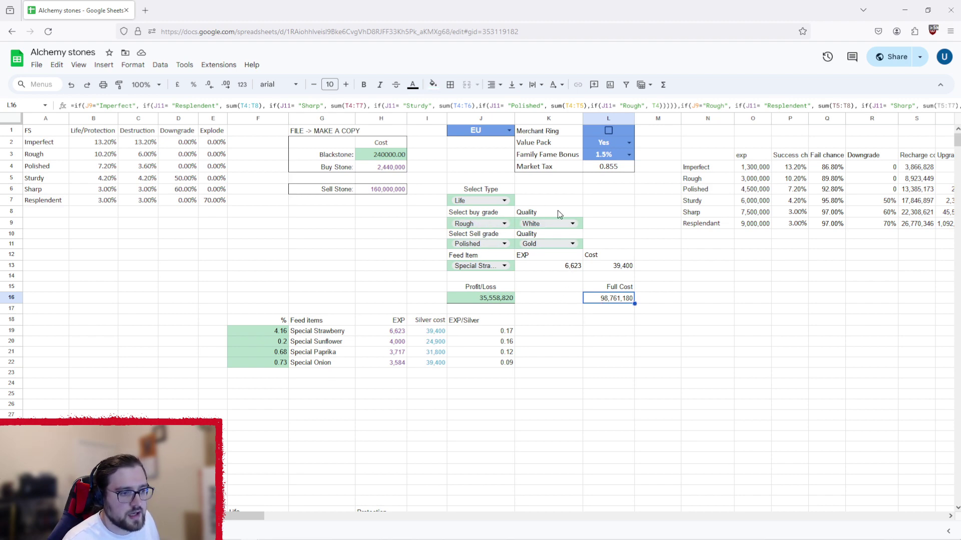
Compare the profit for Blue and Gold sell quality, ending on Blue.
left_click(559, 246)
left_click(544, 291)
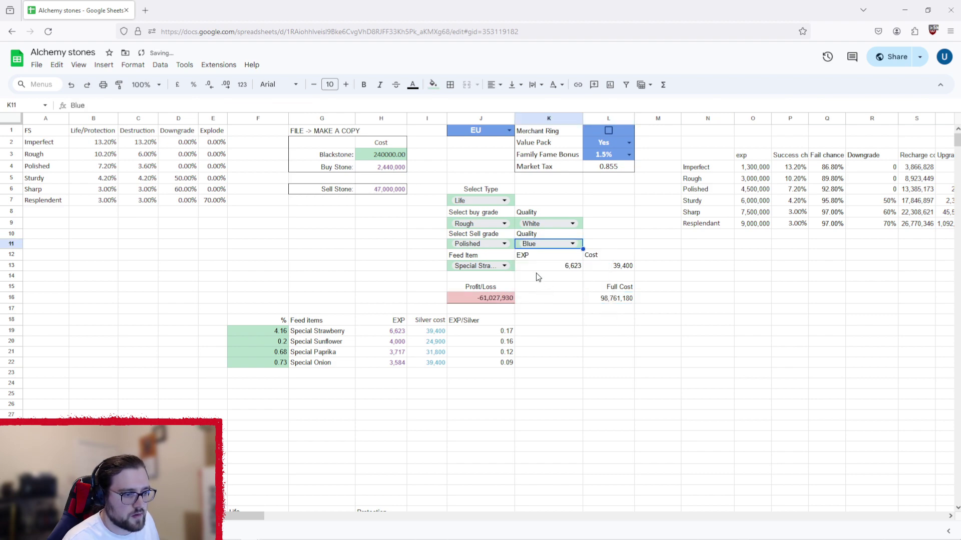
left_click(544, 244)
left_click(537, 306)
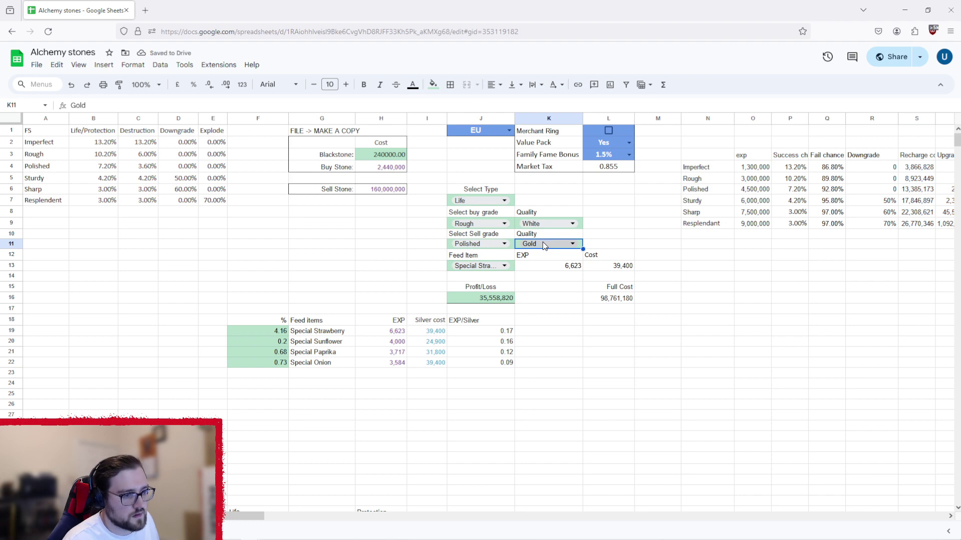
left_click(543, 242)
left_click(537, 281)
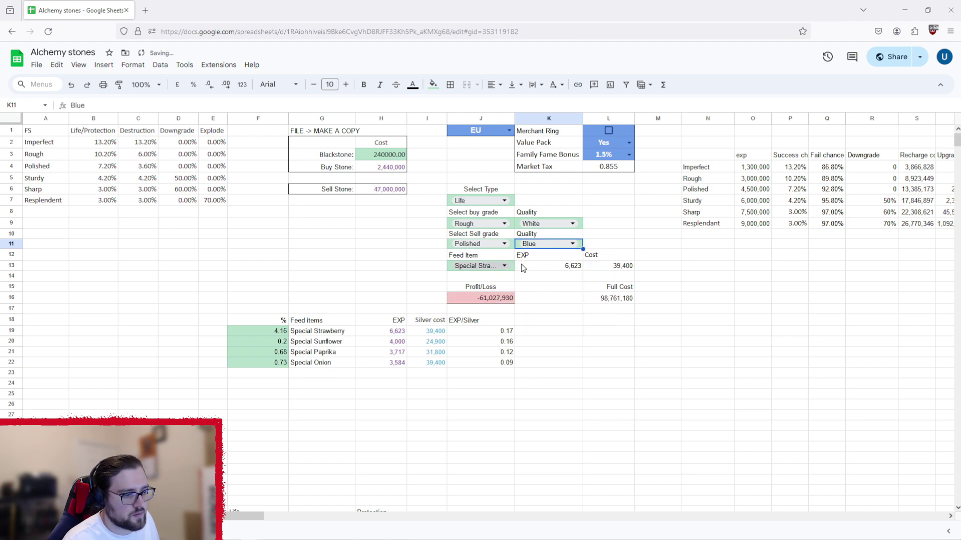
Set the sell grade to Sturdy with Gold quality and the buy grade to Imperfect.
left_click(485, 245)
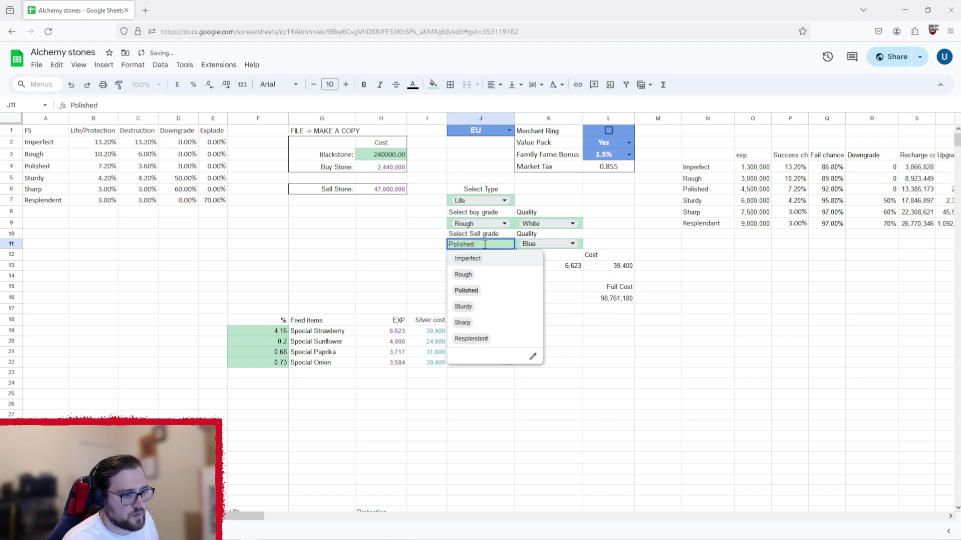
left_click(479, 307)
left_click(503, 223)
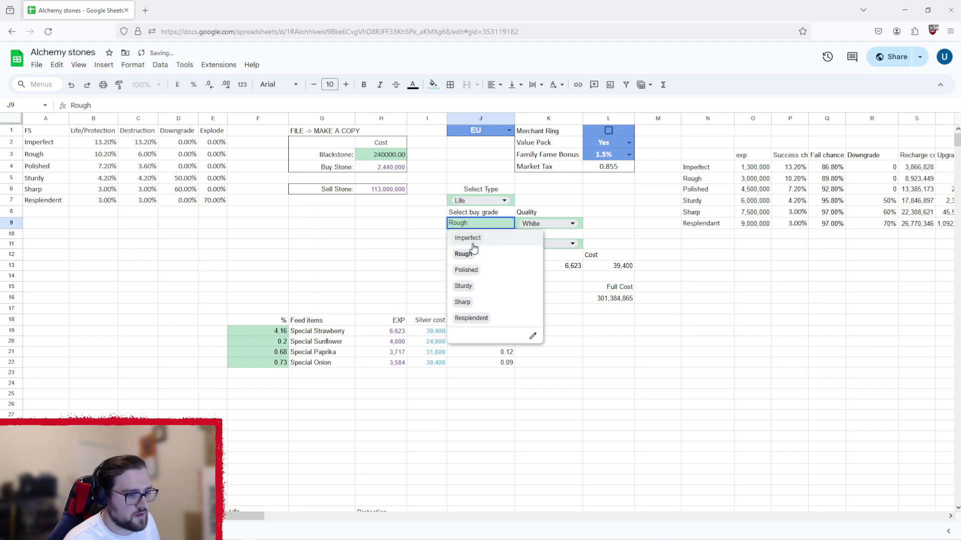
left_click(470, 237)
left_click(554, 244)
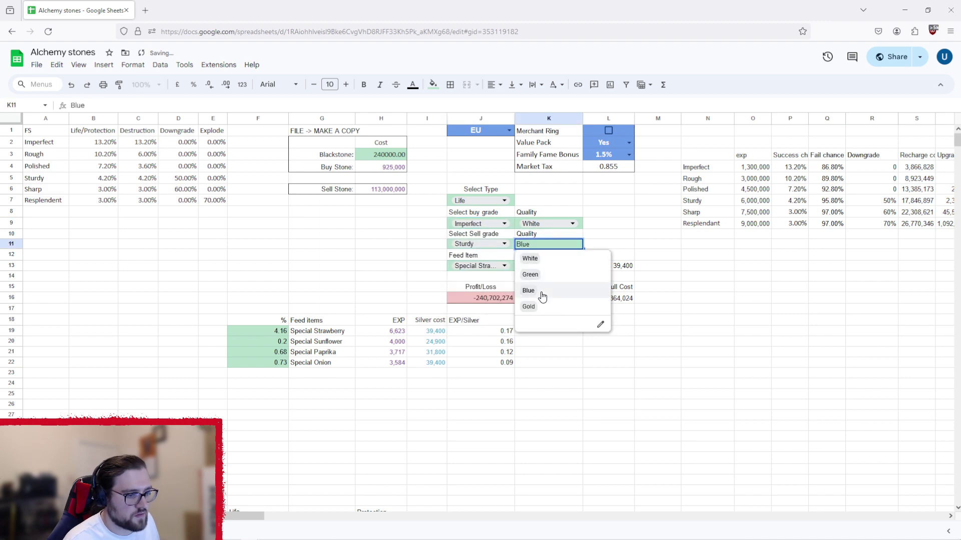
left_click(543, 308)
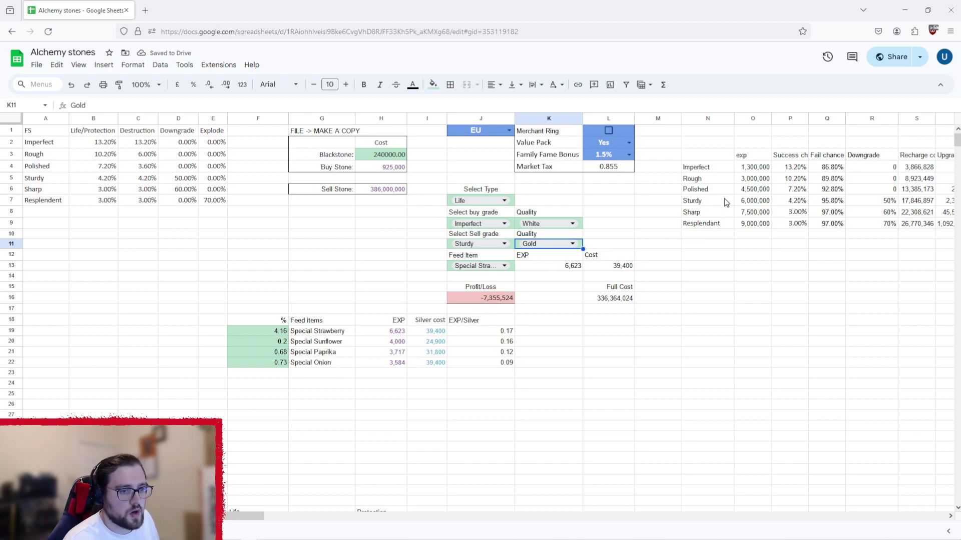
Inspect the exp formula in the Imperfect row and the available stone types.
left_click(755, 170)
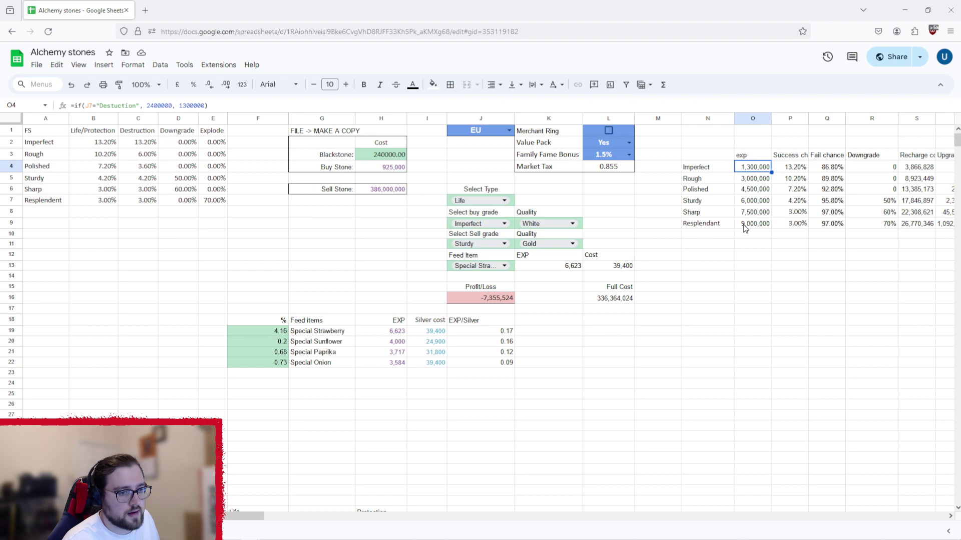
left_click(504, 199)
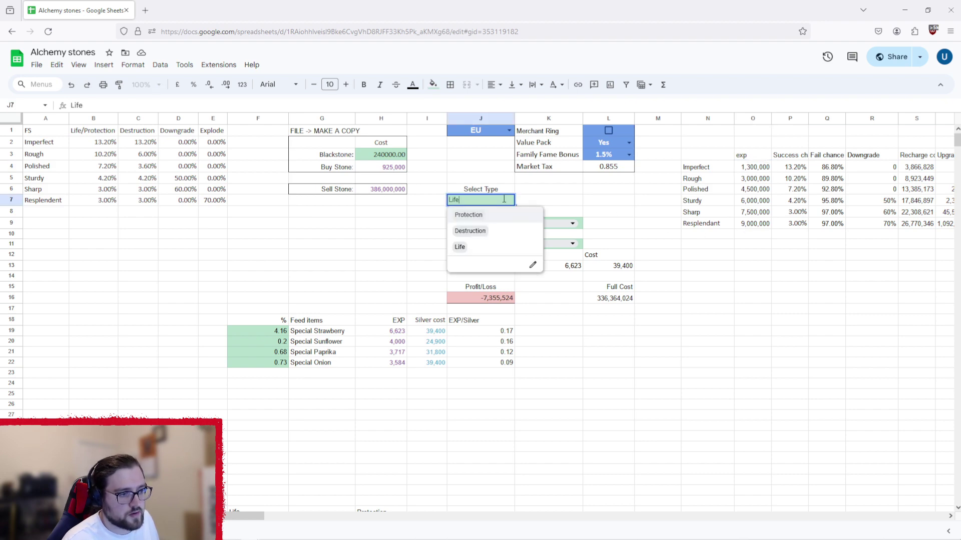
left_click(556, 192)
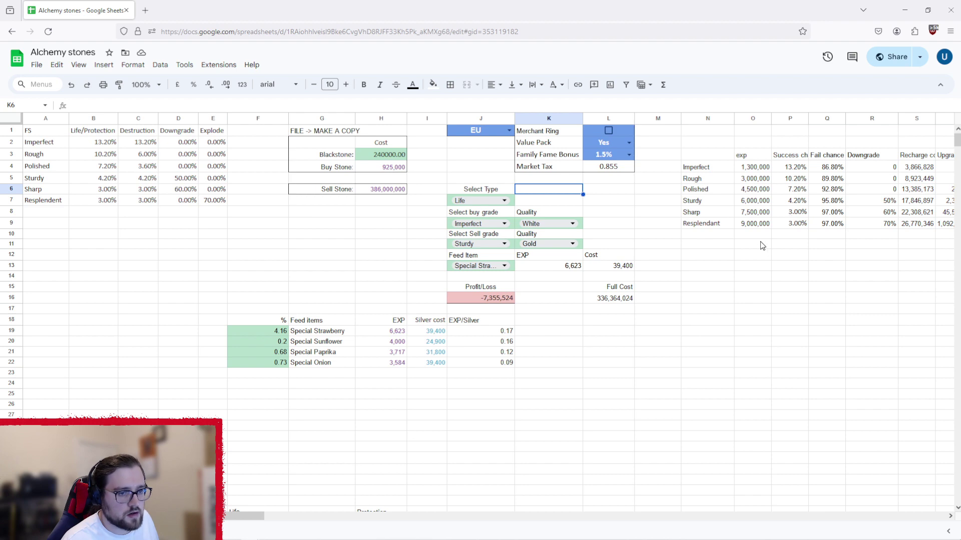
Set the stone type to Destruction.
left_click(505, 201)
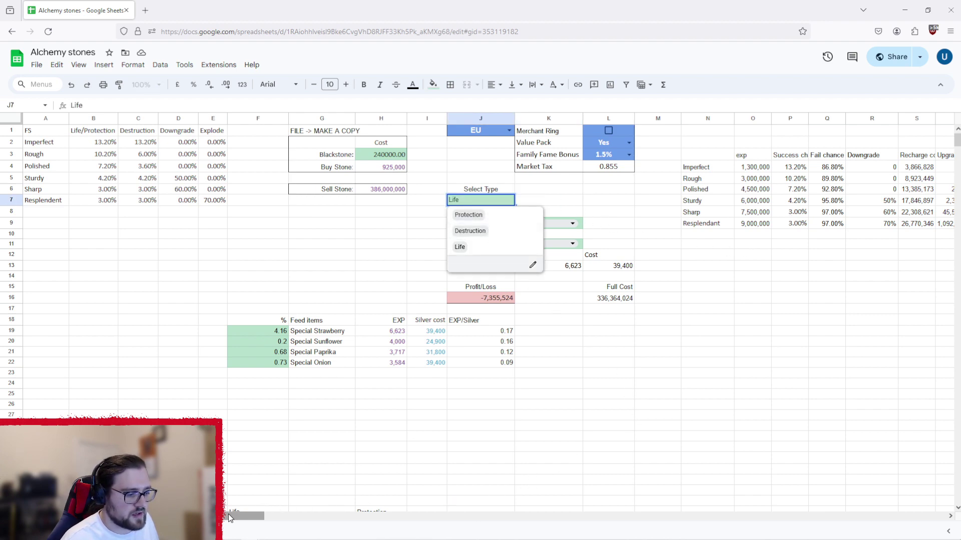
mouse_move(229, 515)
left_mouse_down()
mouse_move(301, 509)
mouse_move(230, 515)
left_mouse_up()
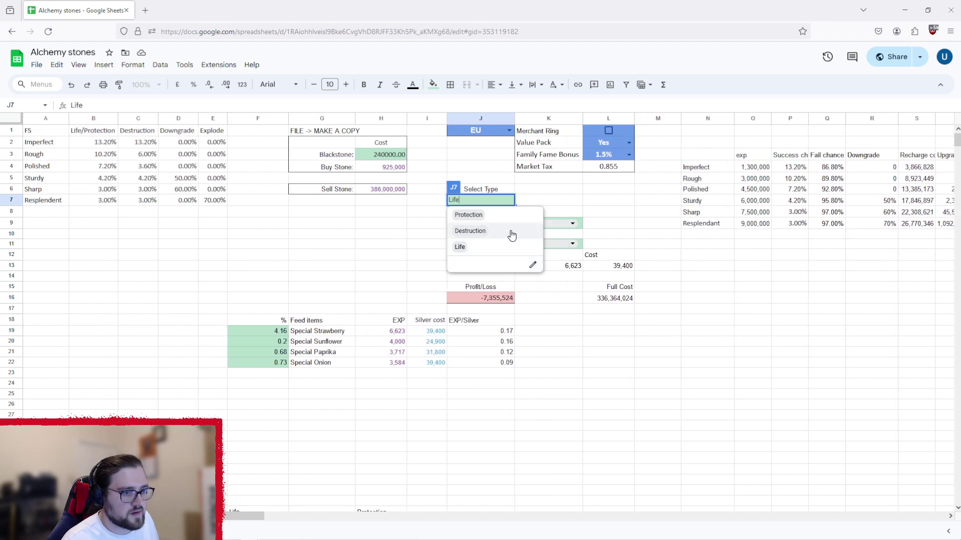
left_click(479, 233)
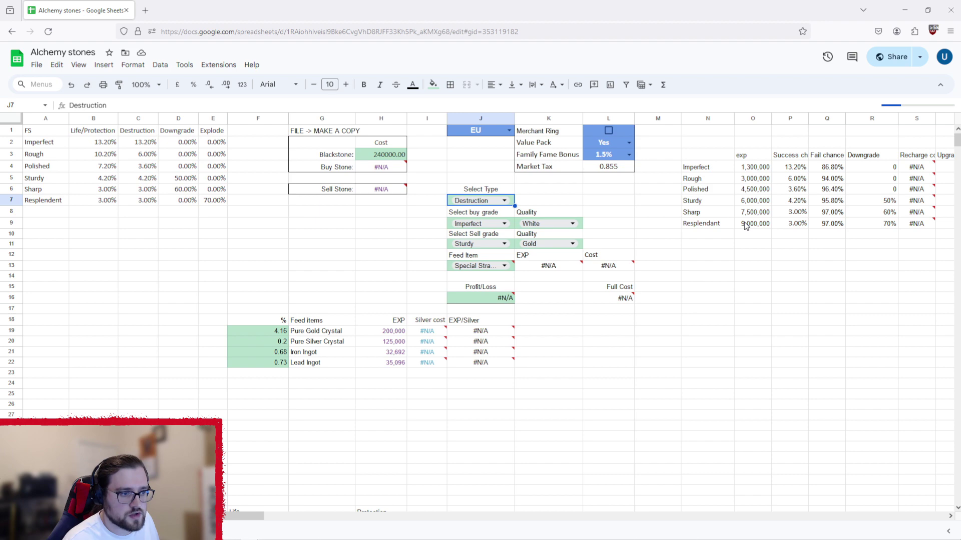
Correct the misspelled stone type to "Destruction" in the exp formulas of the Imperfect, Rough and Polished rows.
left_click(747, 170)
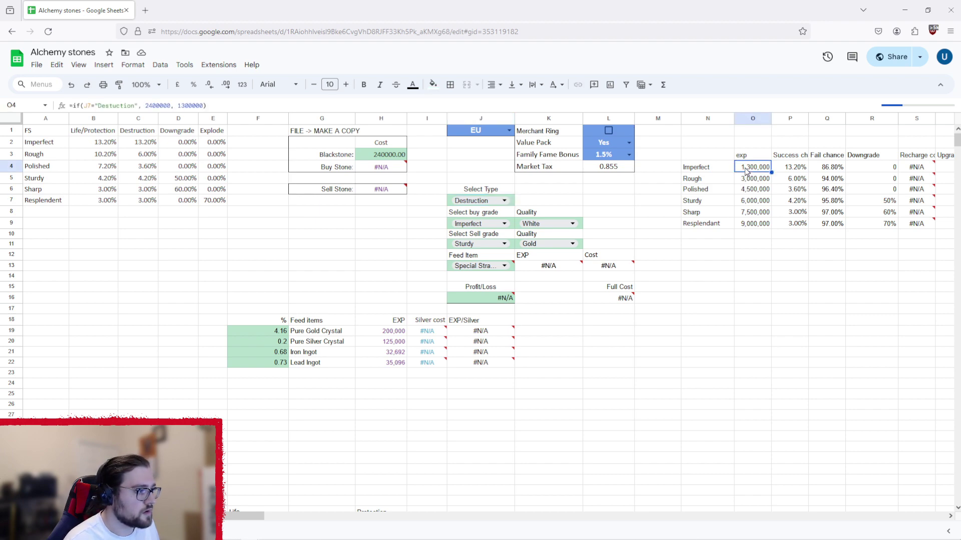
left_click(115, 106)
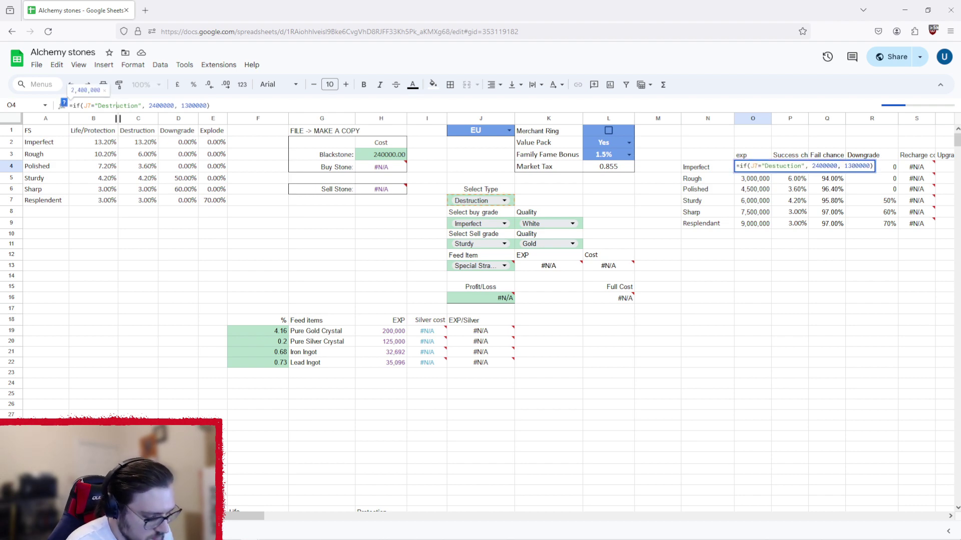
key("Return")
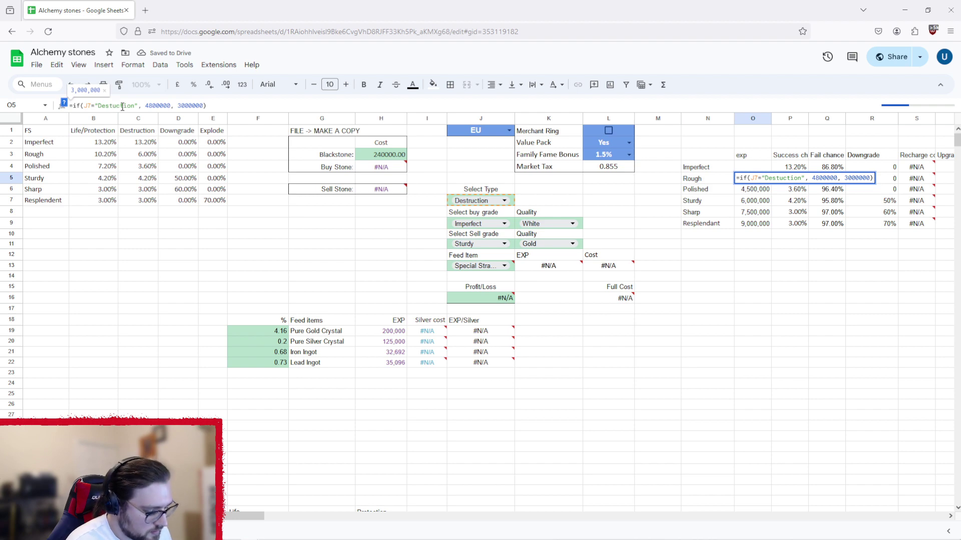
key("Return")
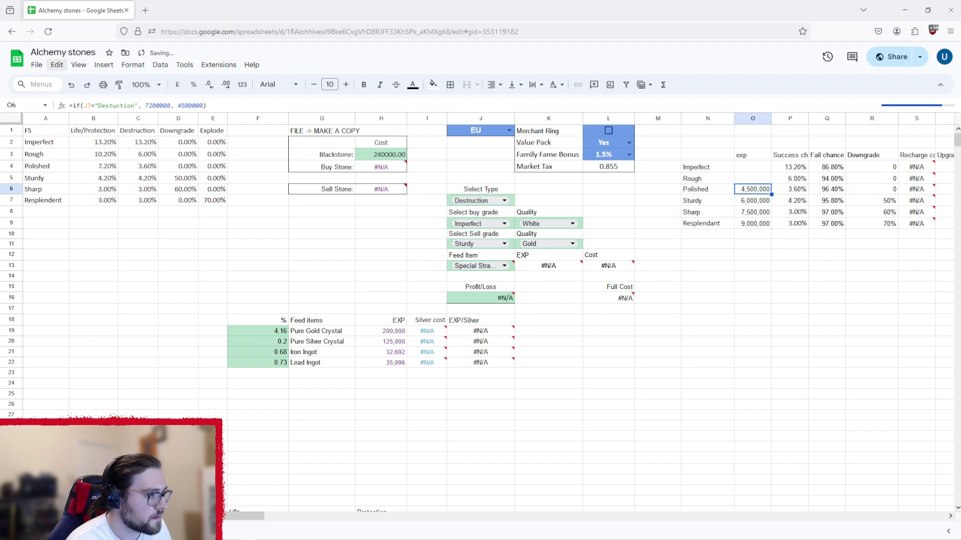
left_click(115, 103)
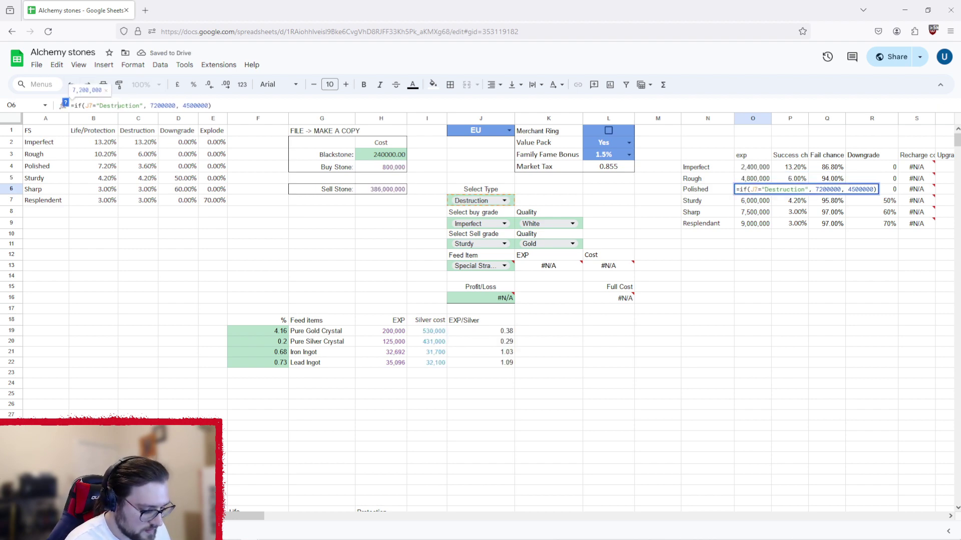
key("Return")
Correct the stone type spelling to "Destruction" in the exp formulas of the Sturdy, Sharp and Resplendant rows.
left_click(117, 107)
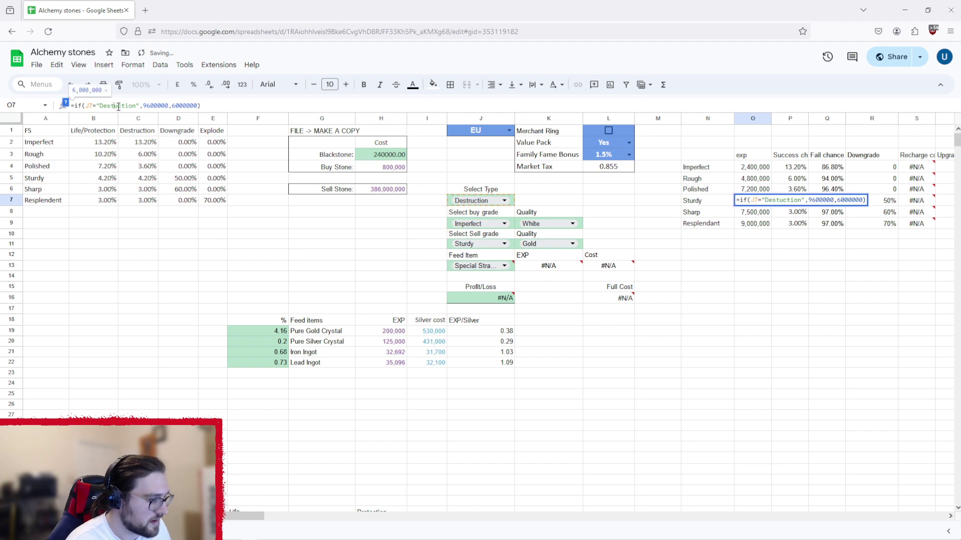
type("r")
key("Return")
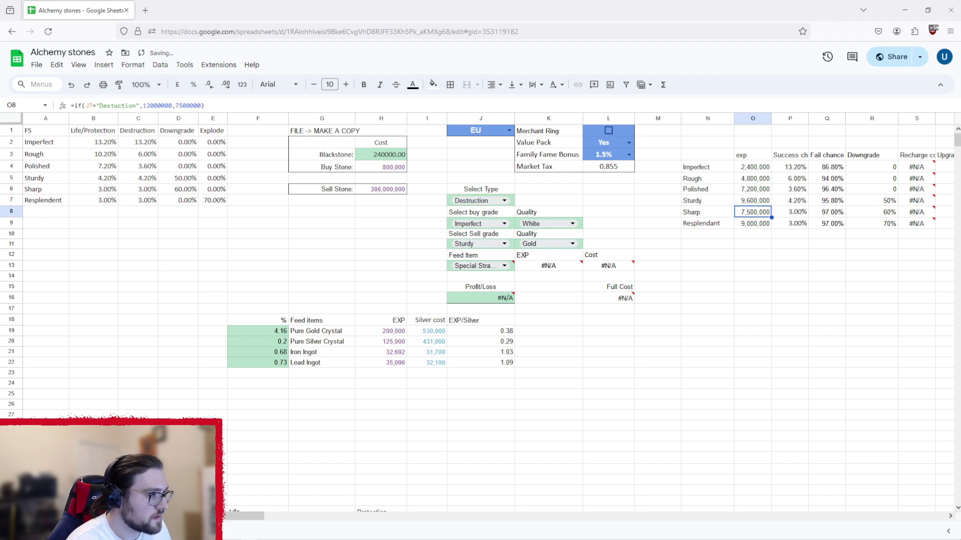
left_click(115, 105)
type("ru")
key("Return")
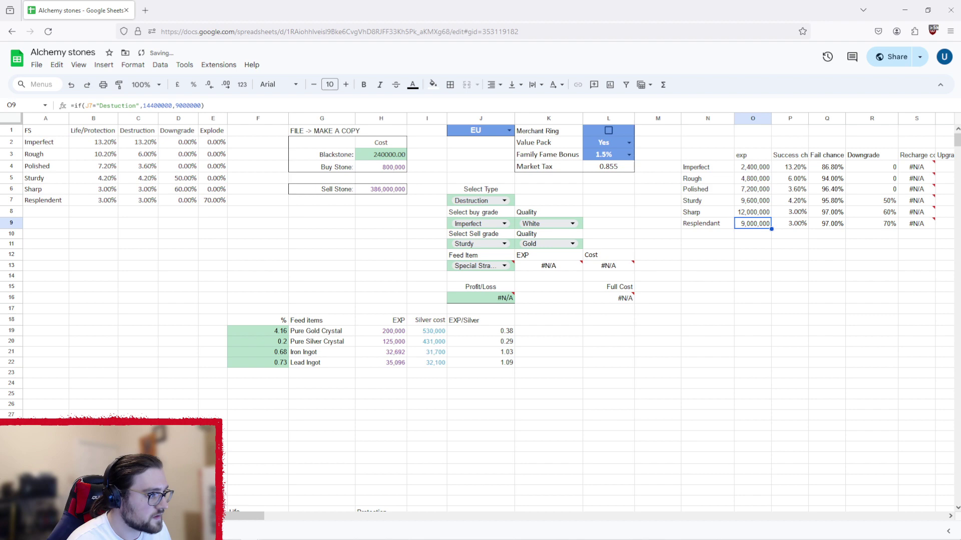
left_click(115, 105)
type("r")
key("Return")
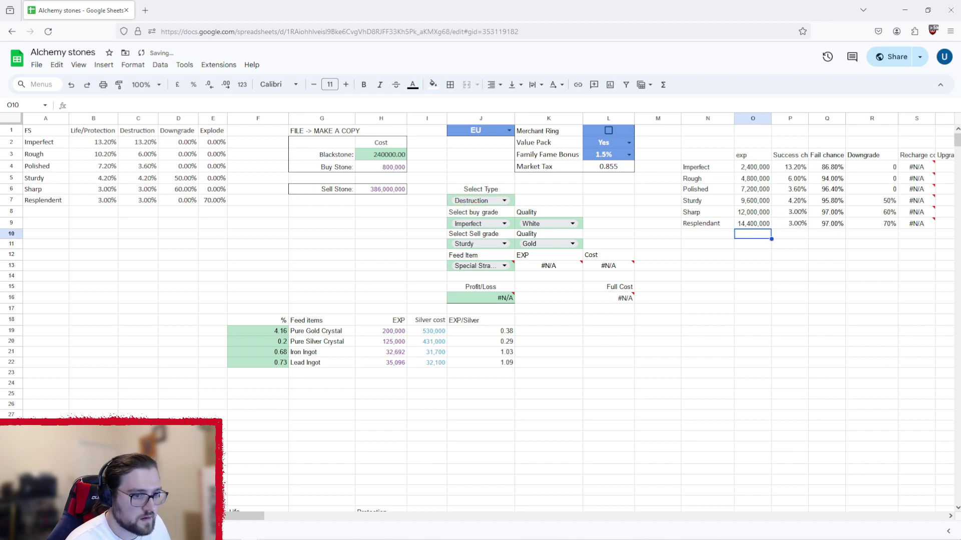
left_click(752, 172)
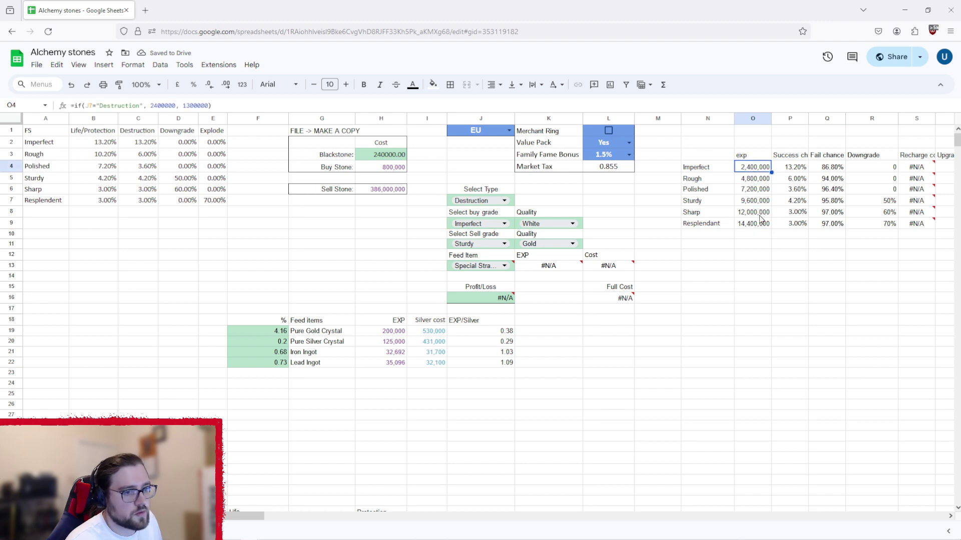
Set the feed item to Lead Ingot.
left_click(503, 266)
left_click_drag(607, 362, 608, 353)
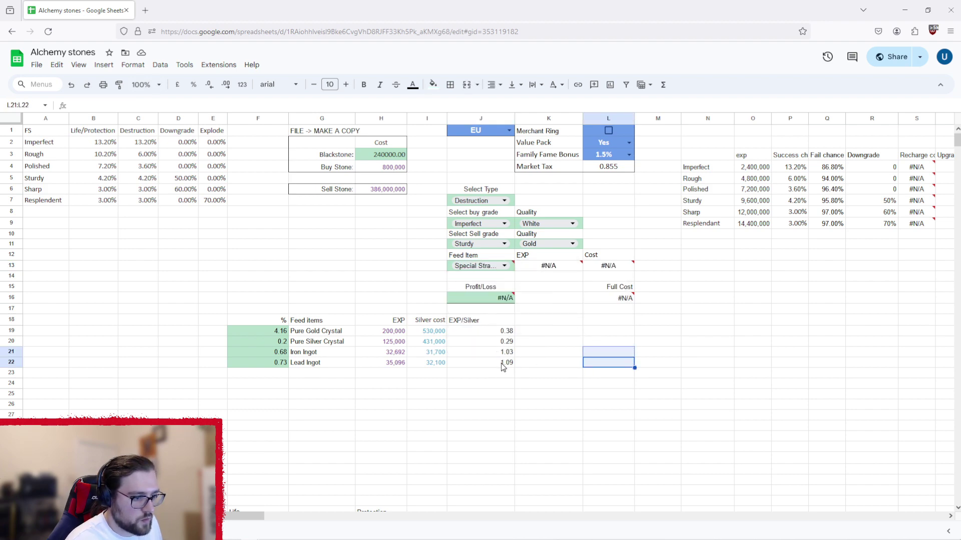
double_click(495, 266)
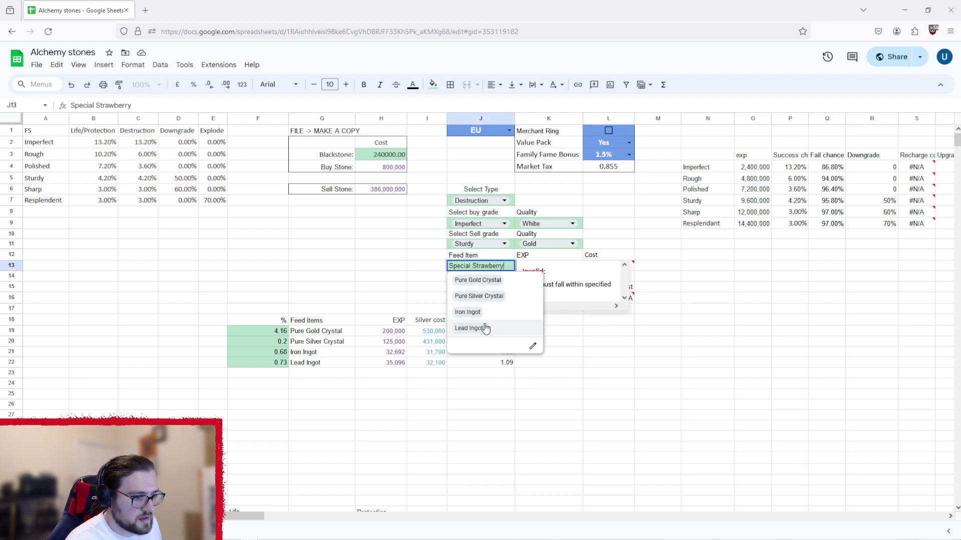
left_click(469, 328)
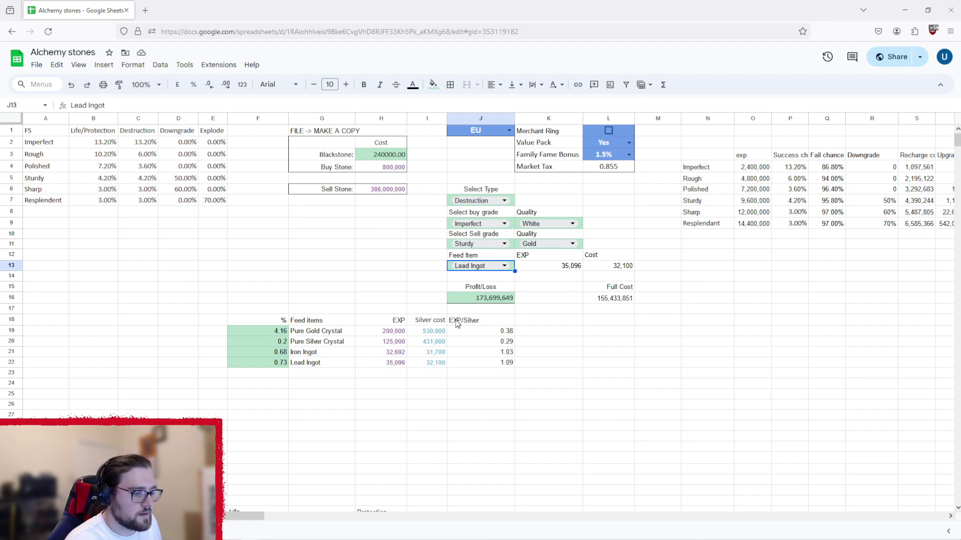
Examine the item ID list for Life stones in the sheet that holds the market API data.
scroll(227, 463, "down", 3)
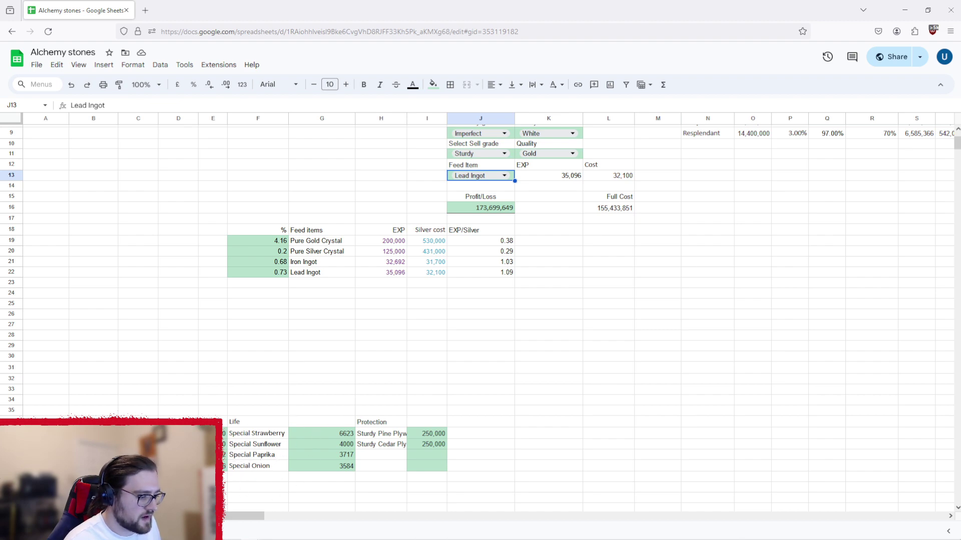
key("ctrl+shift+Page_Down")
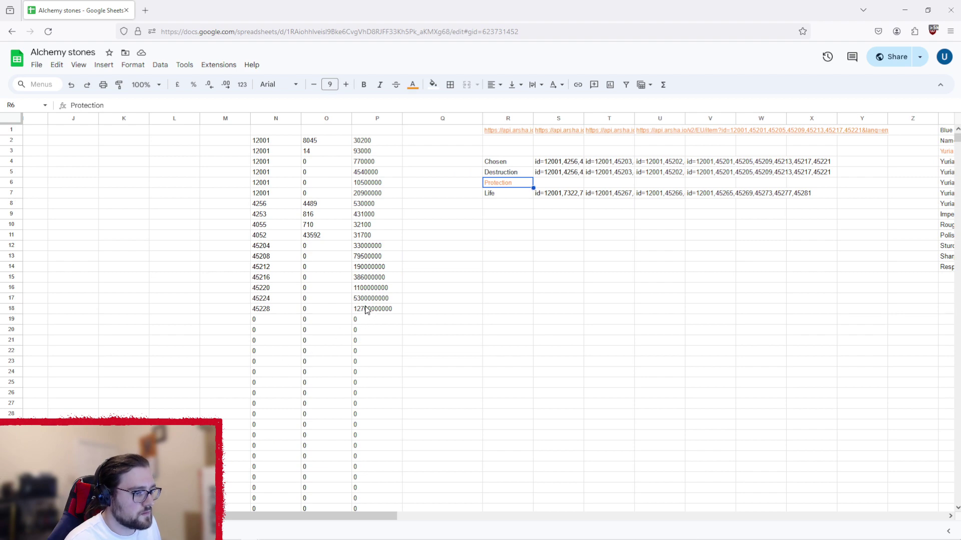
left_click(553, 193)
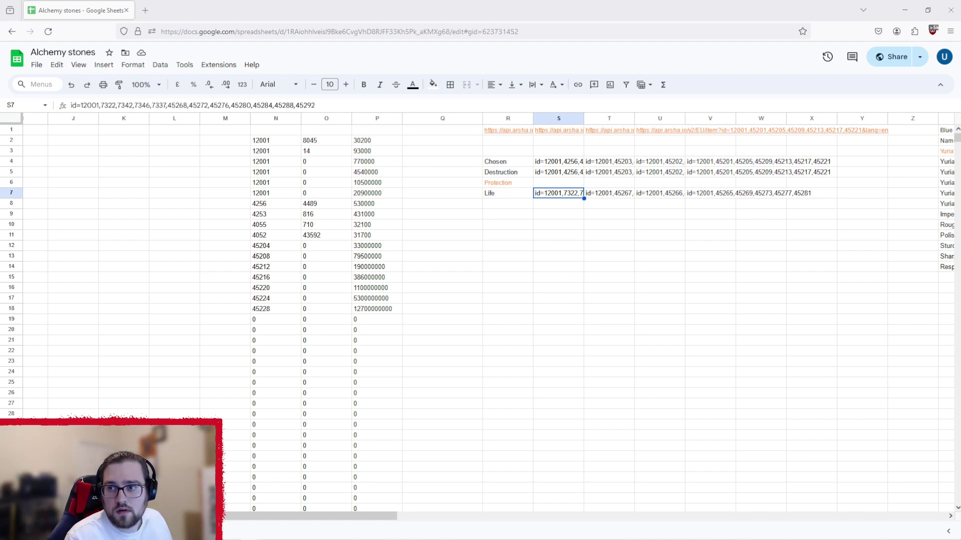
Switch to BDO Codex, search the database for "onion" and browse the results filtered to items through page 2.
left_click_drag(613, 4, 515, 4)
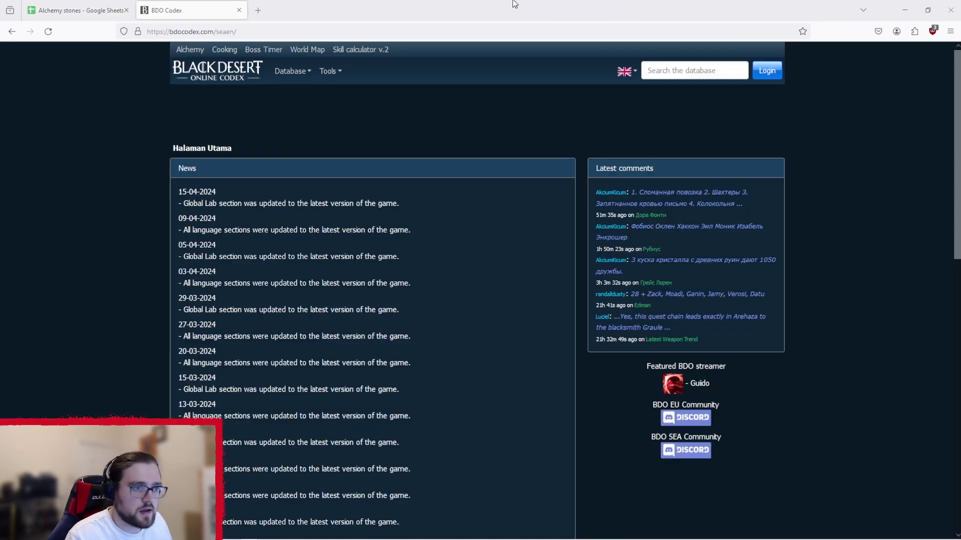
left_click(670, 69)
type("onion")
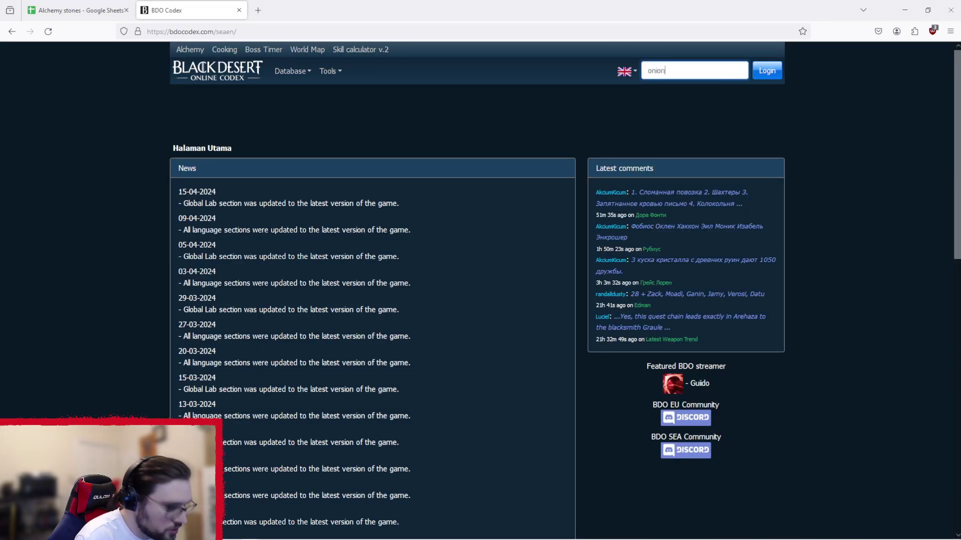
key("Return")
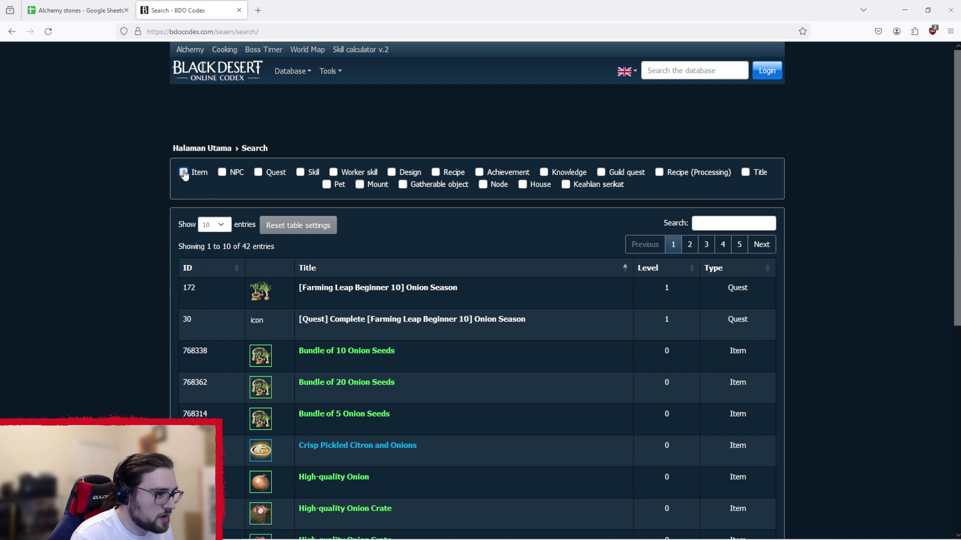
left_click(183, 172)
scroll(350, 325, "down", 5)
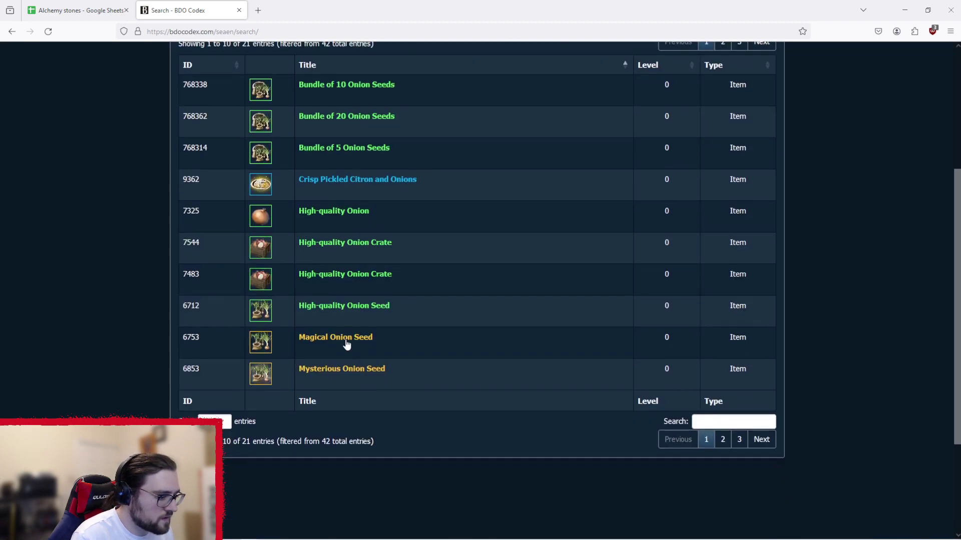
scroll(346, 345, "up", 5)
left_click(722, 245)
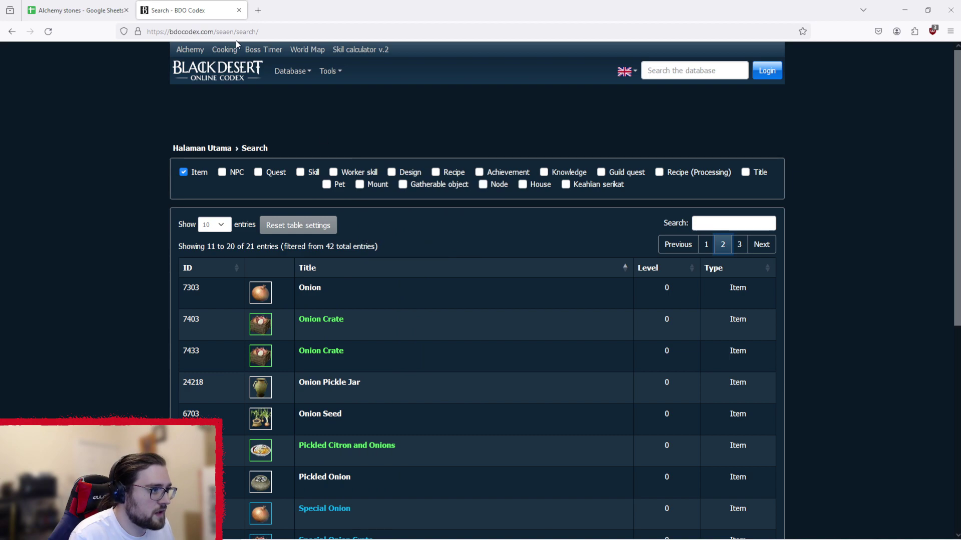
Close the BDO Codex page and return to the calculator sheet to check the stone type selection.
left_click(239, 10)
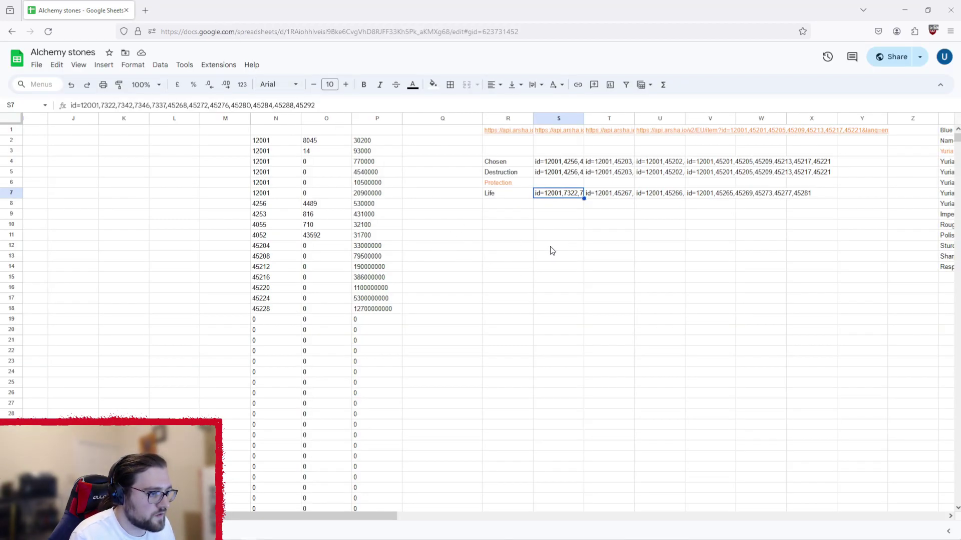
left_click(100, 531)
scroll(466, 275, "up", 2)
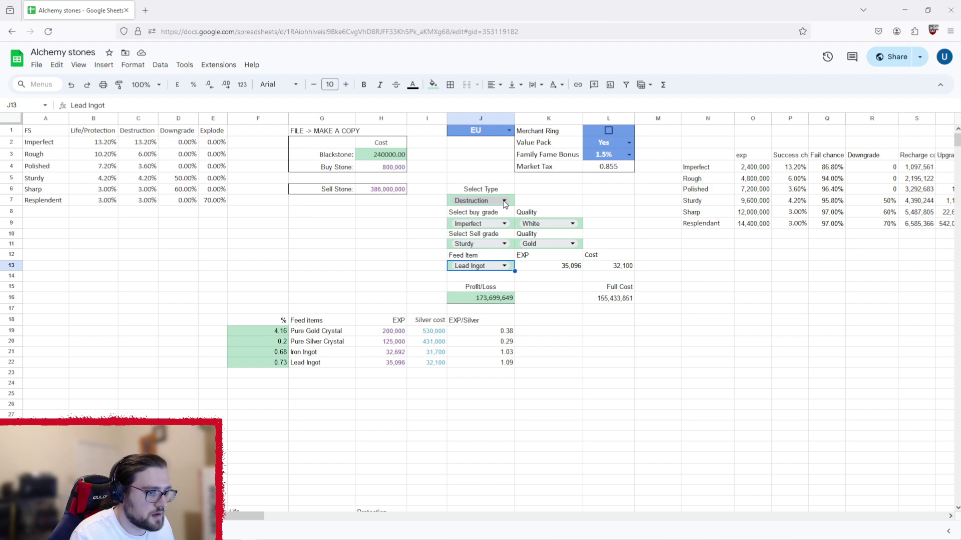
left_click(503, 200)
left_click(546, 198)
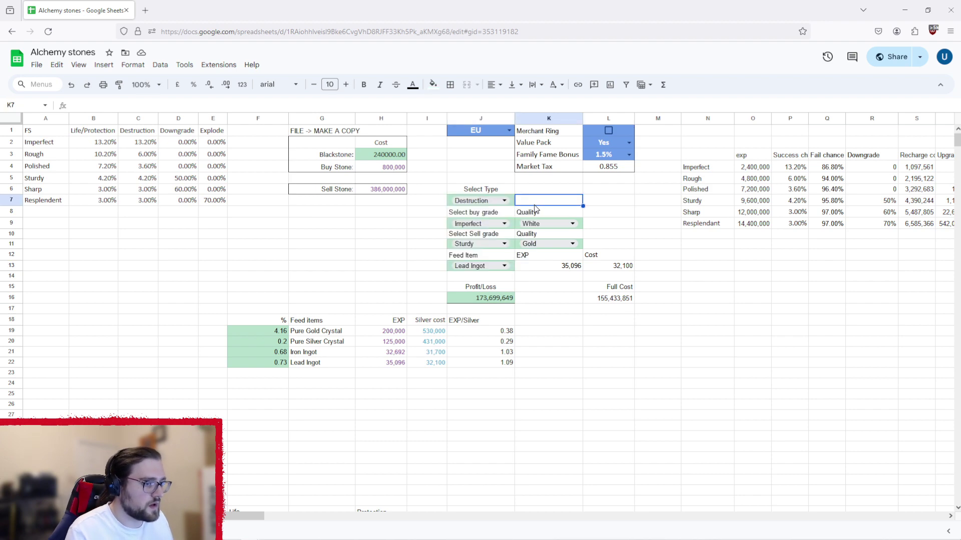